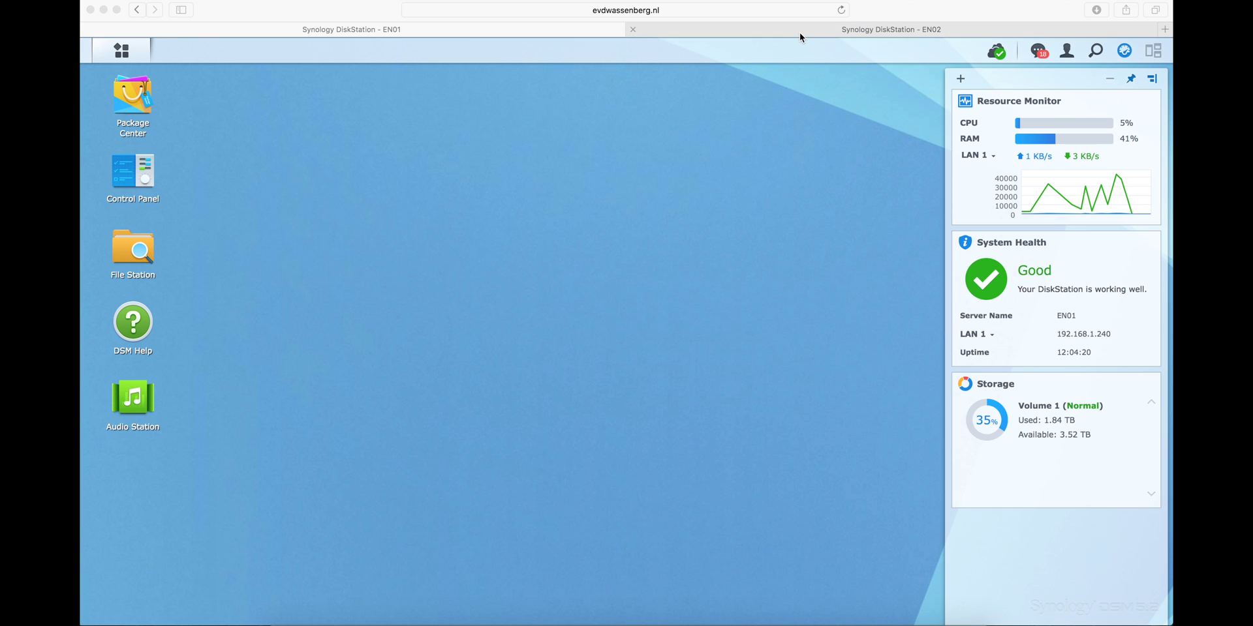
# Step: In Backup & Replication's Backup Destination section, start a Network Backup Destination to another Synology
pyautogui.click(131, 59)
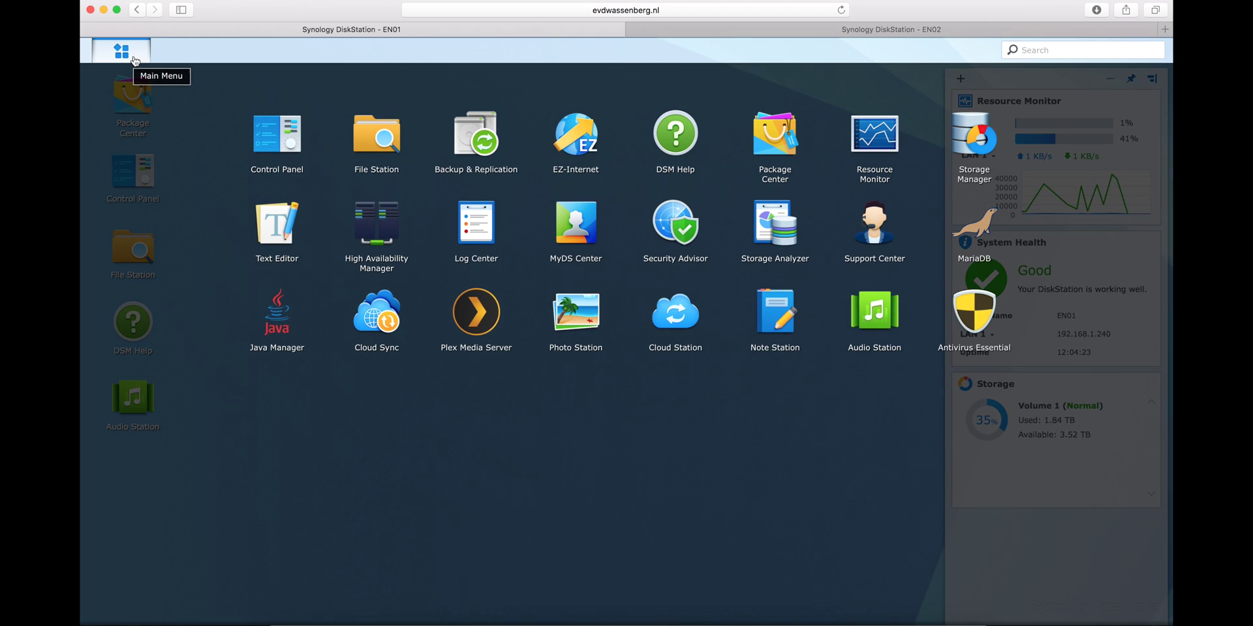
pyautogui.click(480, 139)
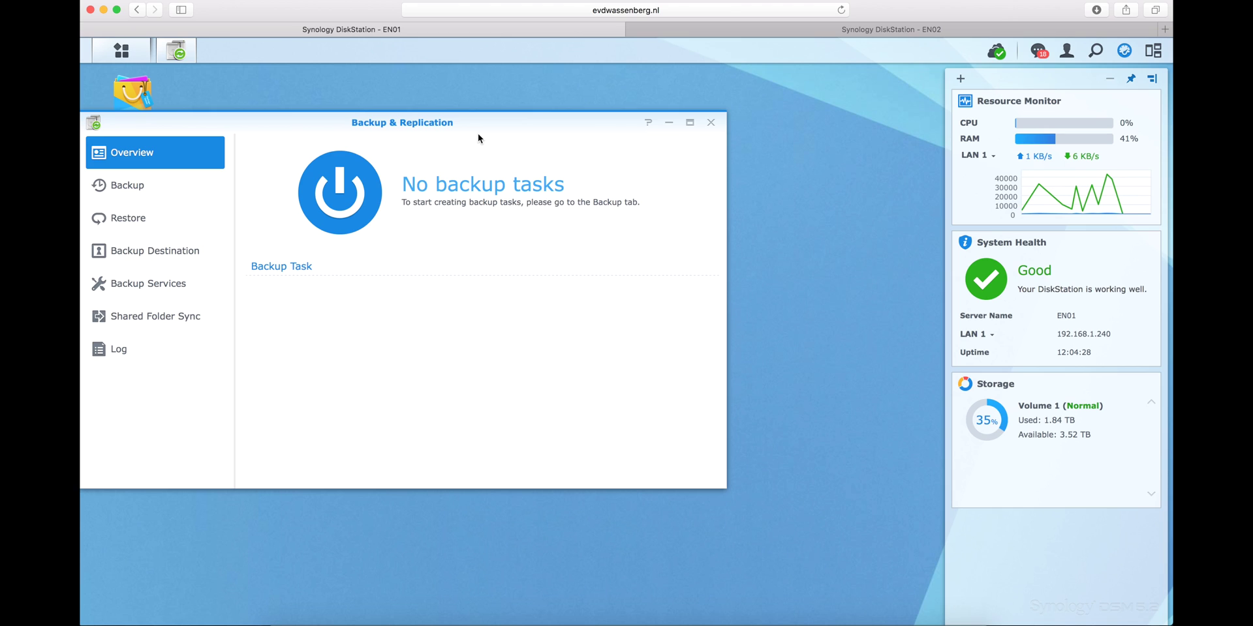
pyautogui.click(164, 219)
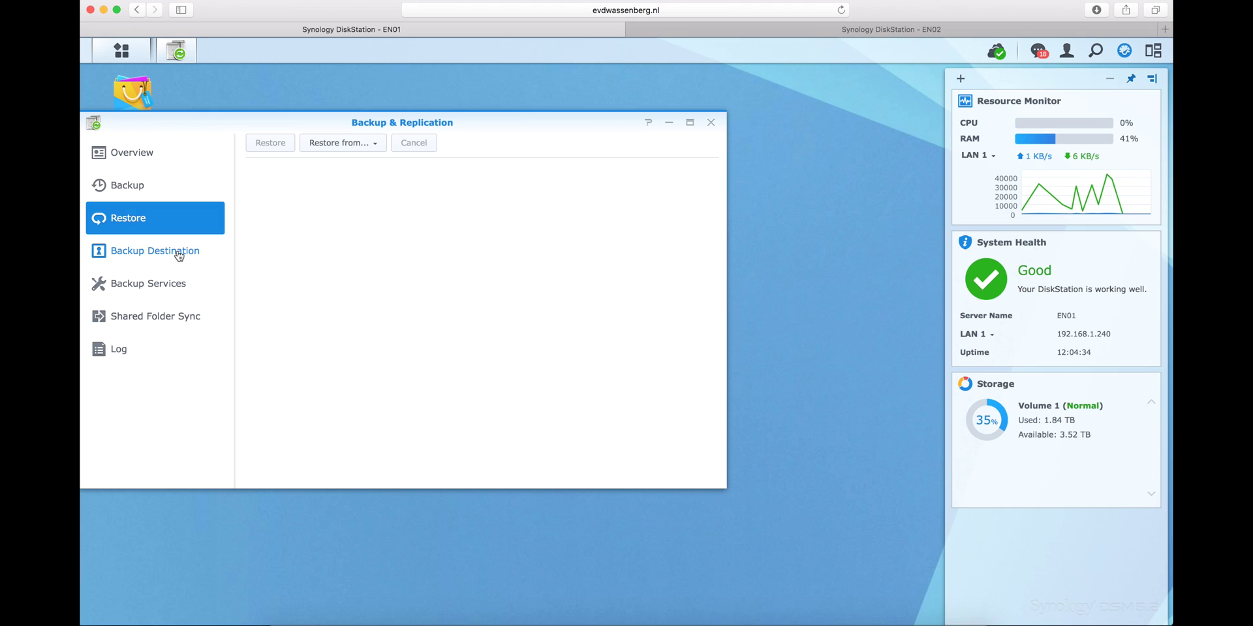
pyautogui.click(178, 256)
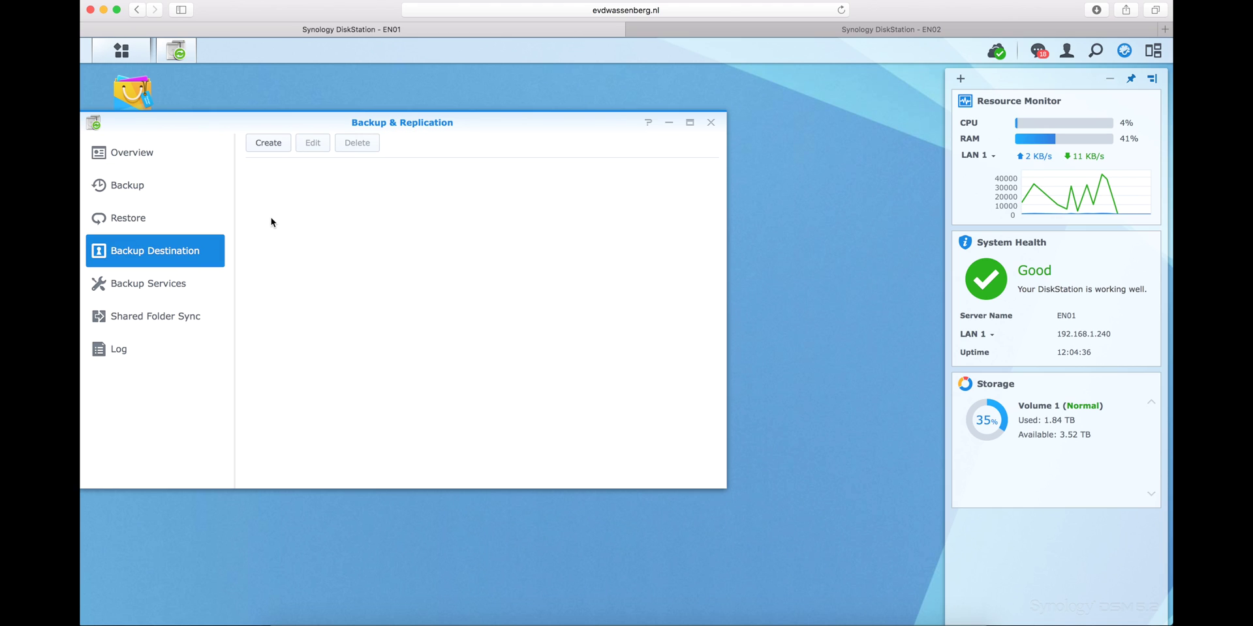
pyautogui.click(273, 152)
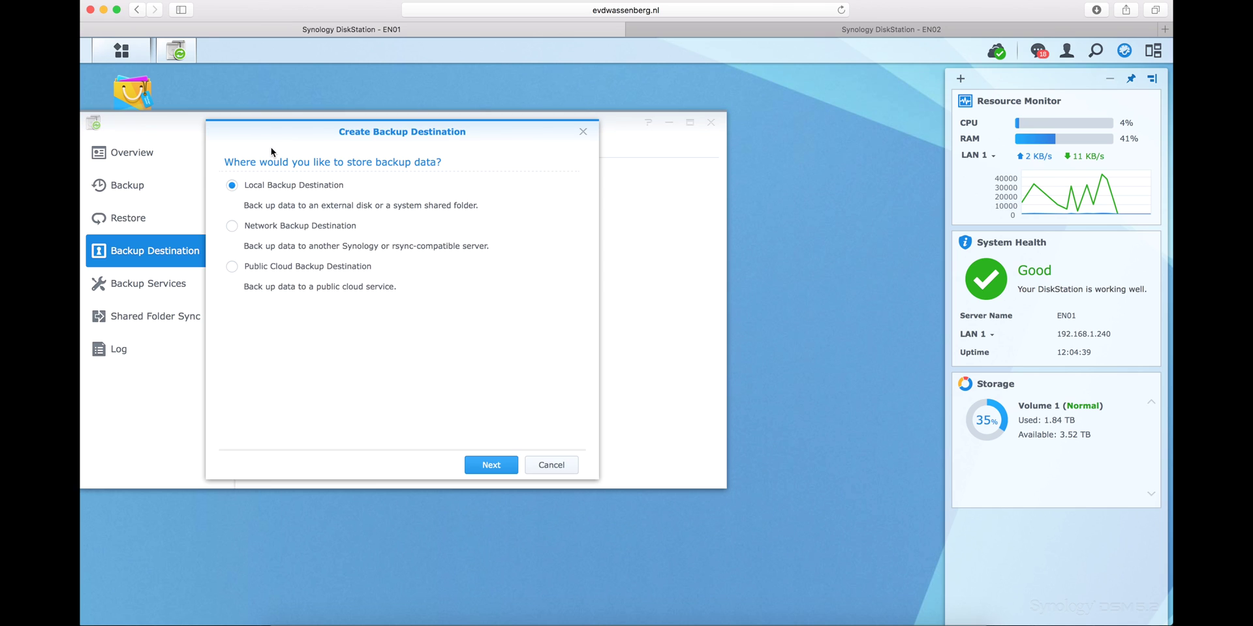
pyautogui.click(233, 227)
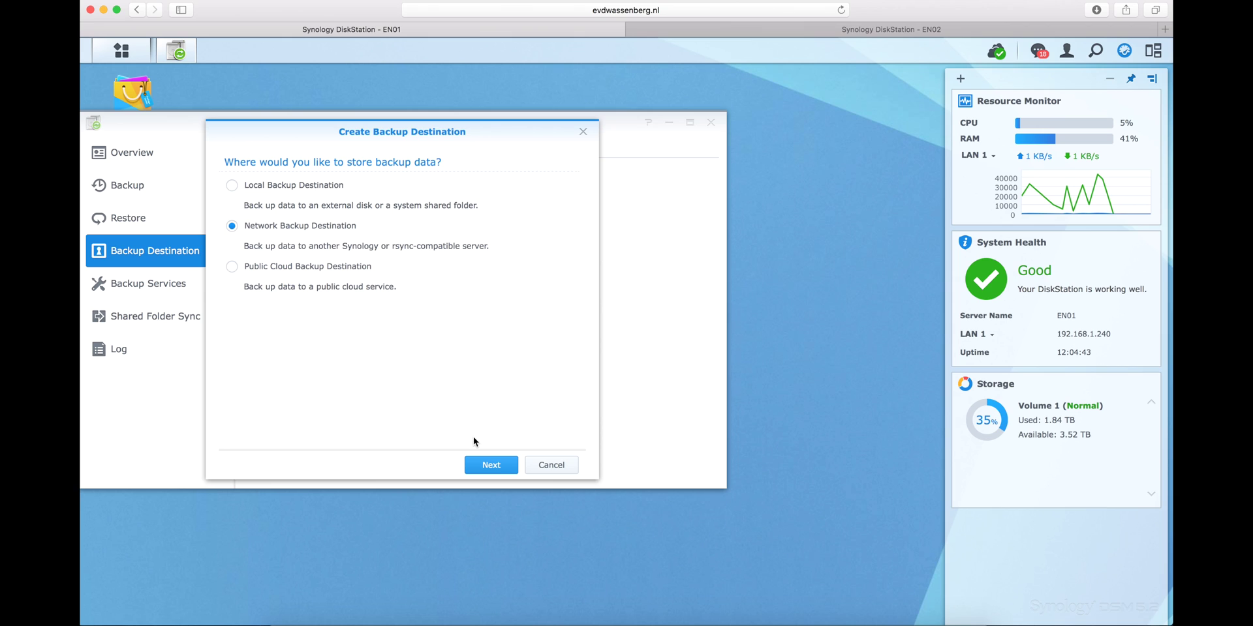
pyautogui.click(491, 466)
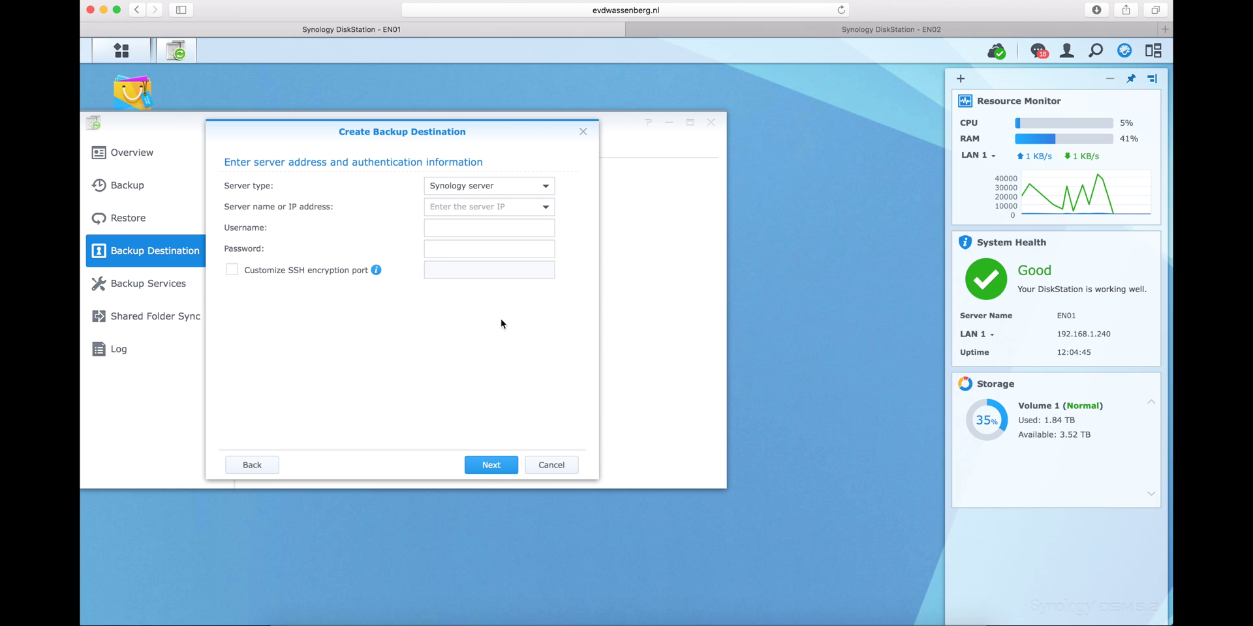
# Step: Connect to the Synology at 192.168.1.241 with the admin account and password, keeping /volume1
pyautogui.click(467, 207)
pyautogui.write('19')
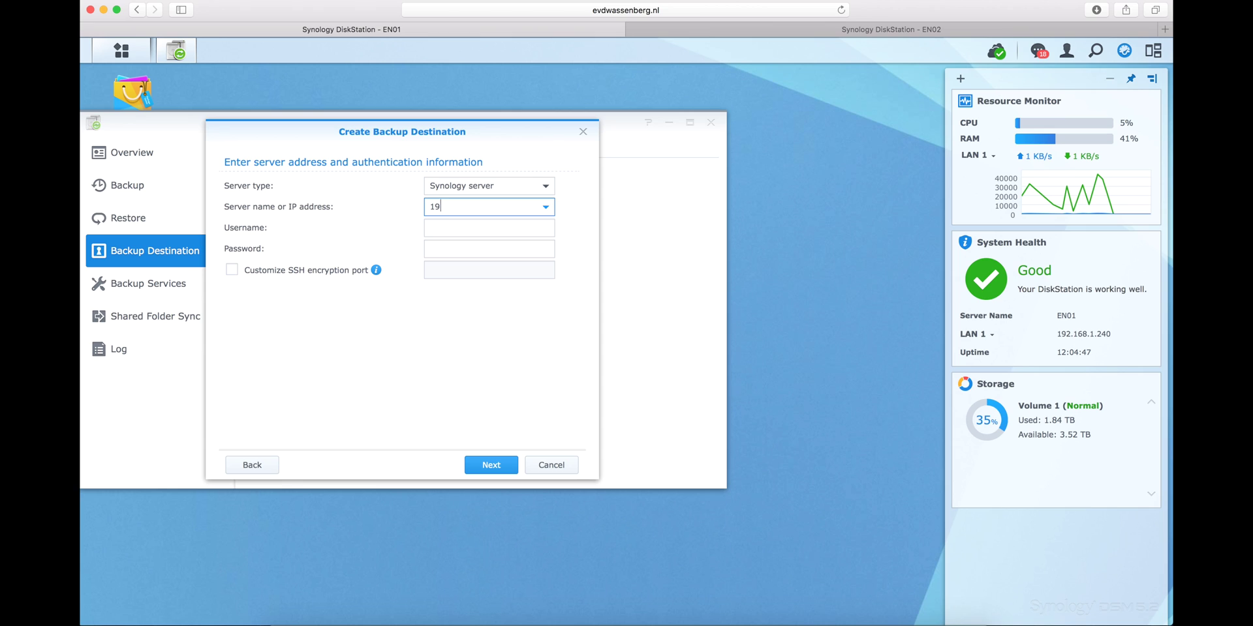
pyautogui.write('2.168.1.241')
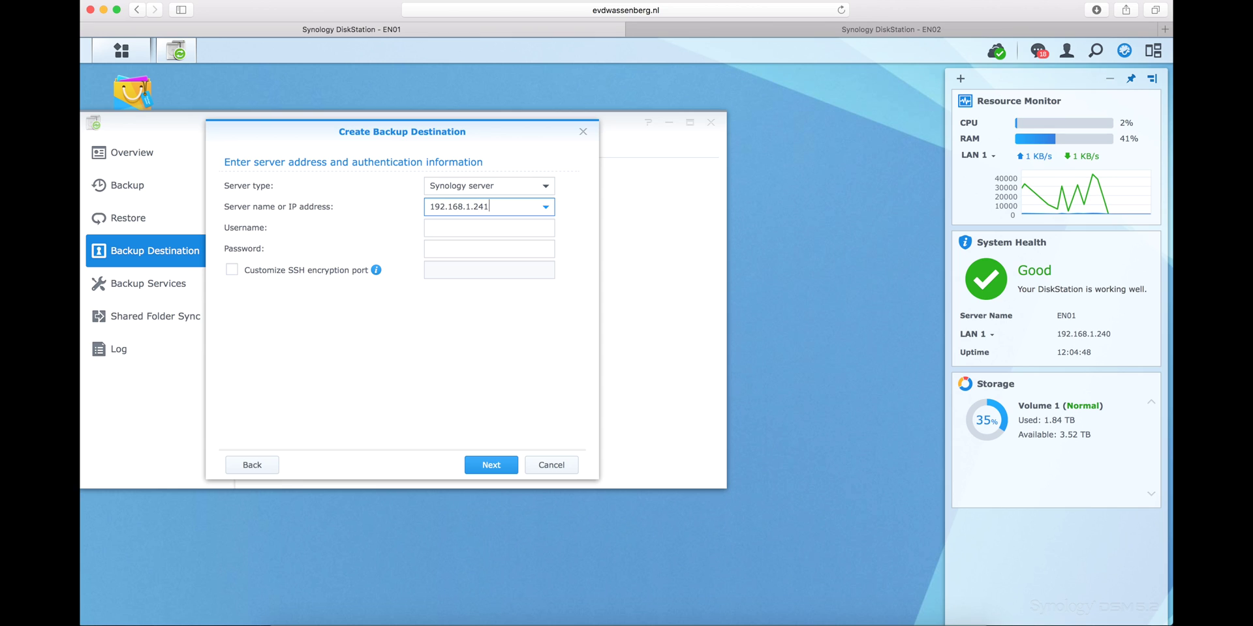
pyautogui.press('Tab')
pyautogui.write('adm')
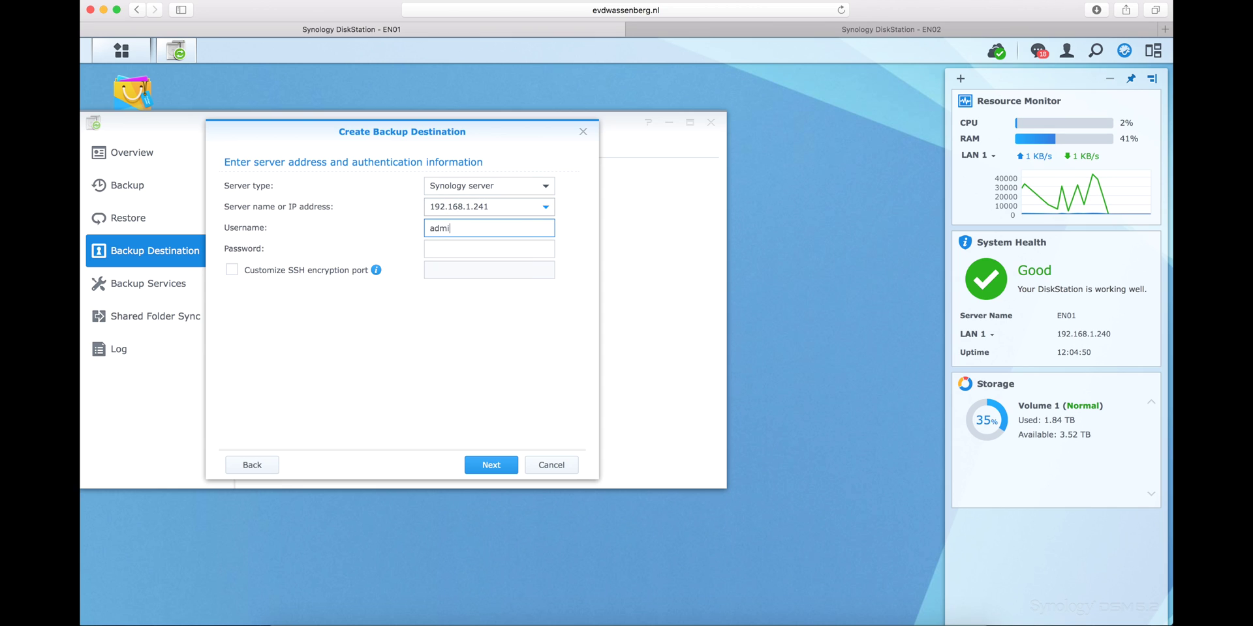
pyautogui.write('in')
pyautogui.press('Tab')
pyautogui.write('***********')
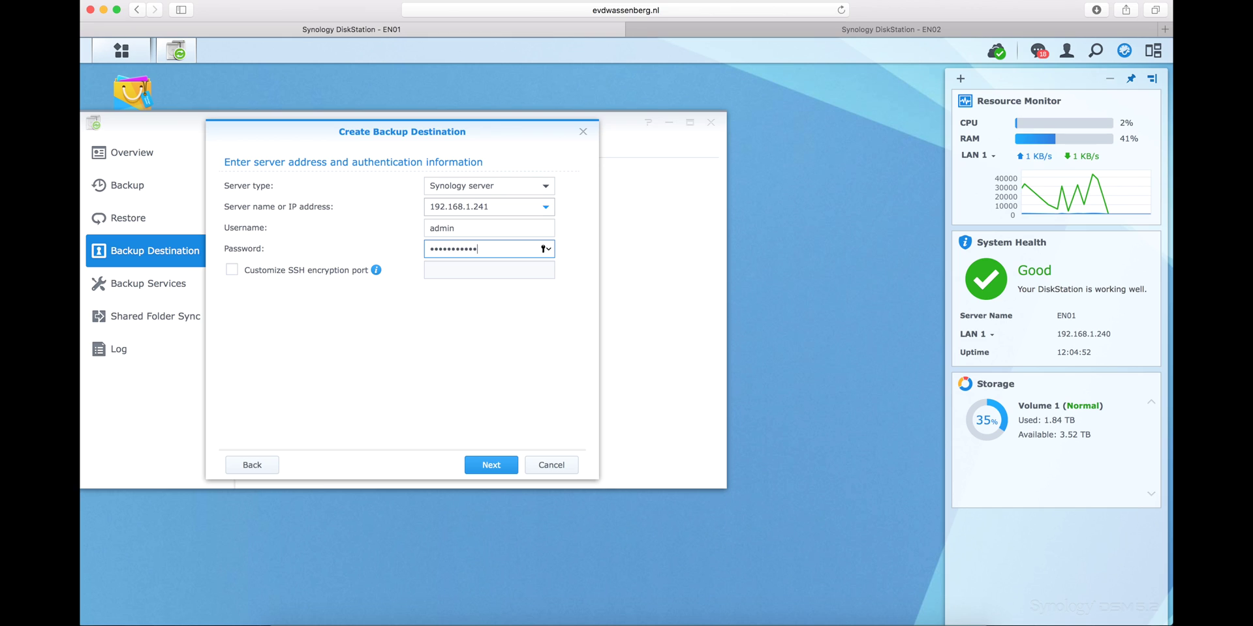
pyautogui.click(489, 463)
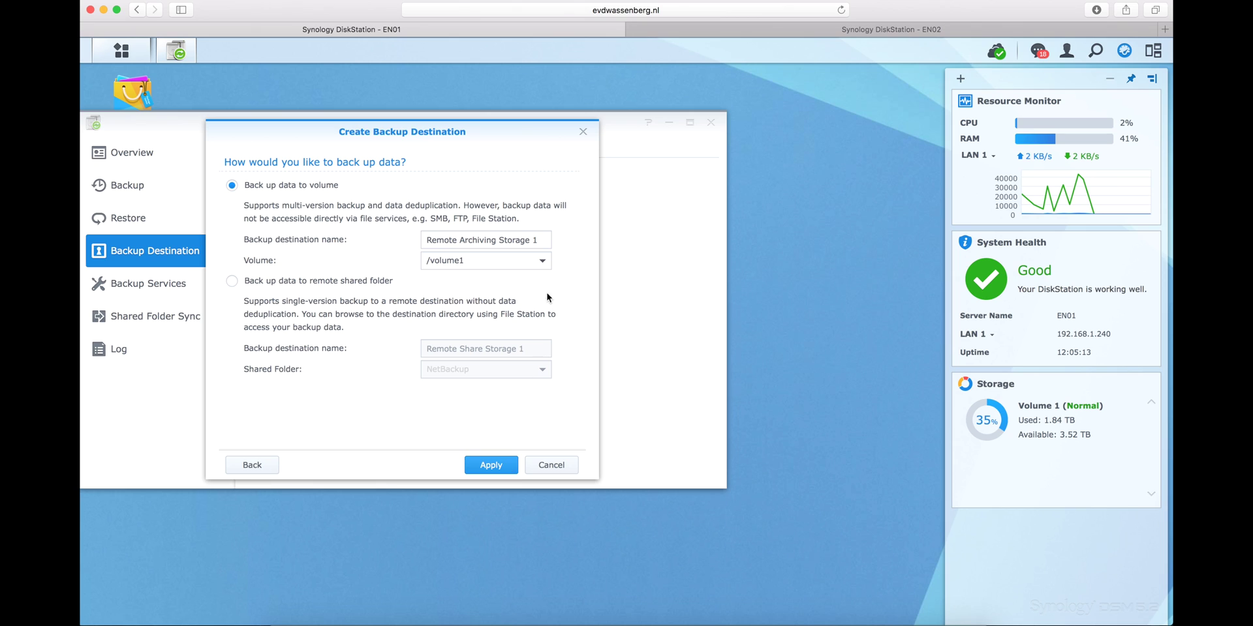
pyautogui.click(541, 261)
# Step: Apply the Remote Archiving Storage 1 destination and start a Data Backup task that uses it
pyautogui.click(508, 459)
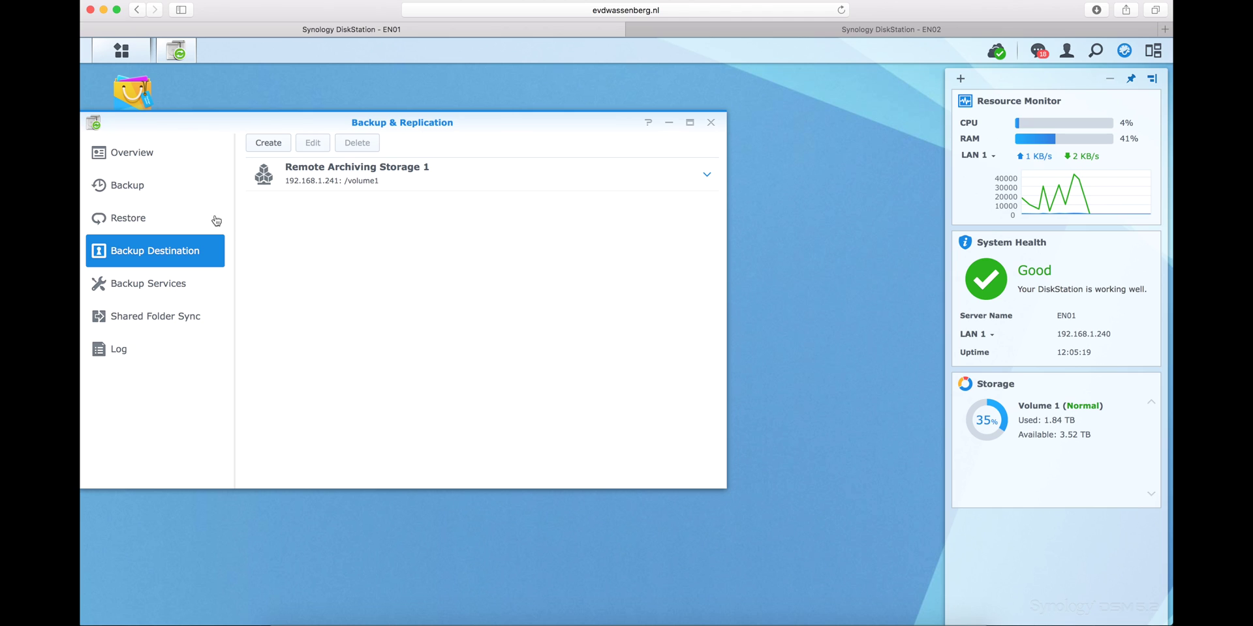
pyautogui.click(131, 189)
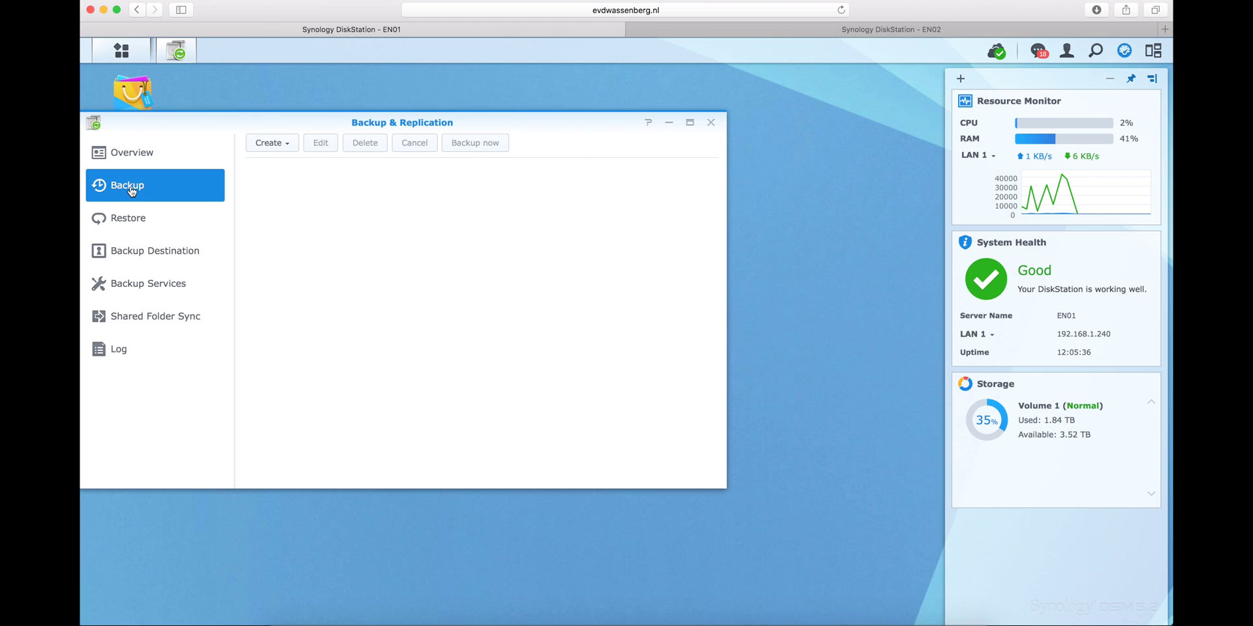
pyautogui.click(282, 150)
pyautogui.click(304, 165)
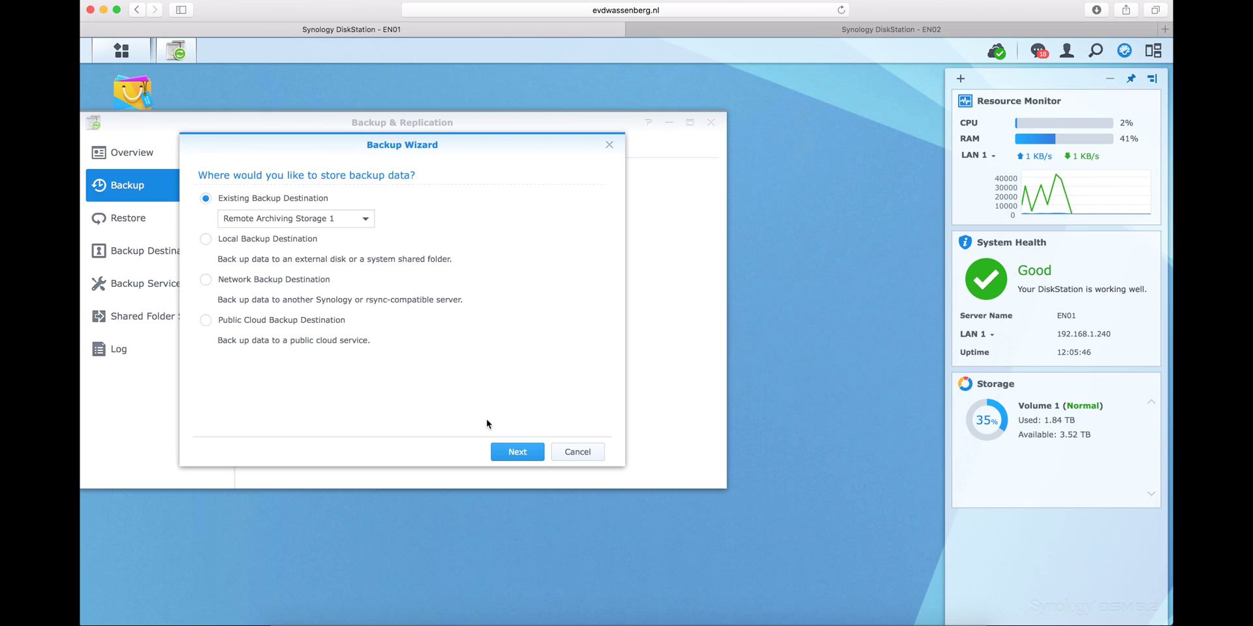
pyautogui.click(510, 457)
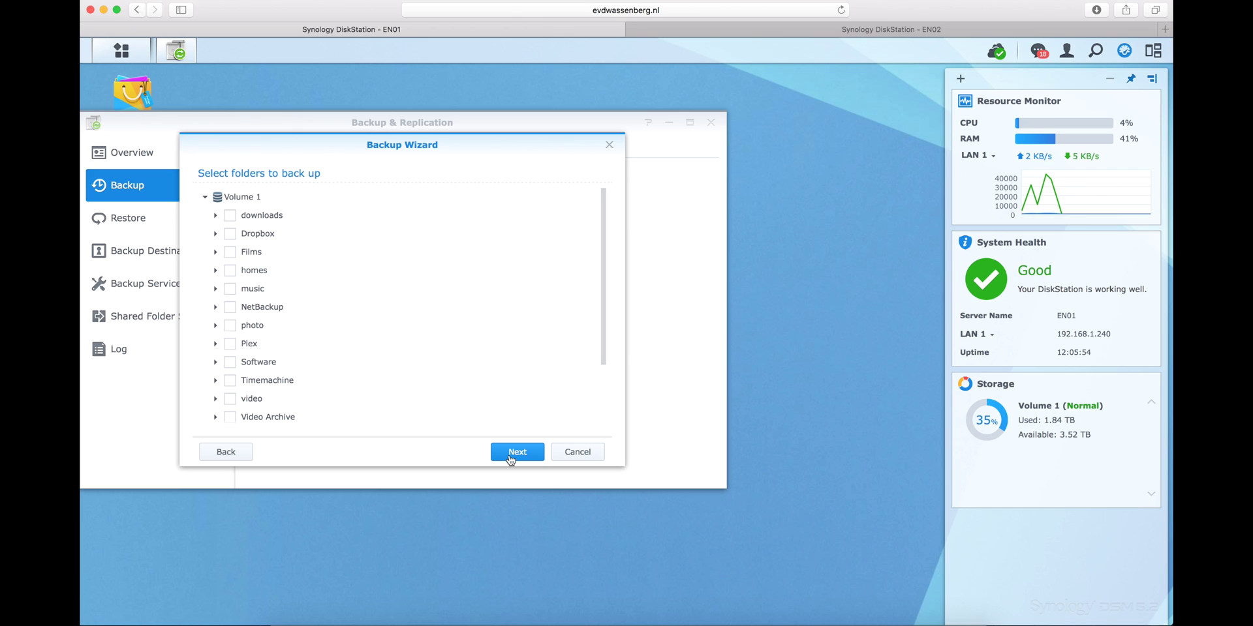
# Step: Check Dropbox, Films, homes, music, photo, Software, video, Video Archive and web, excluding Plex and Timemachine
pyautogui.click(229, 233)
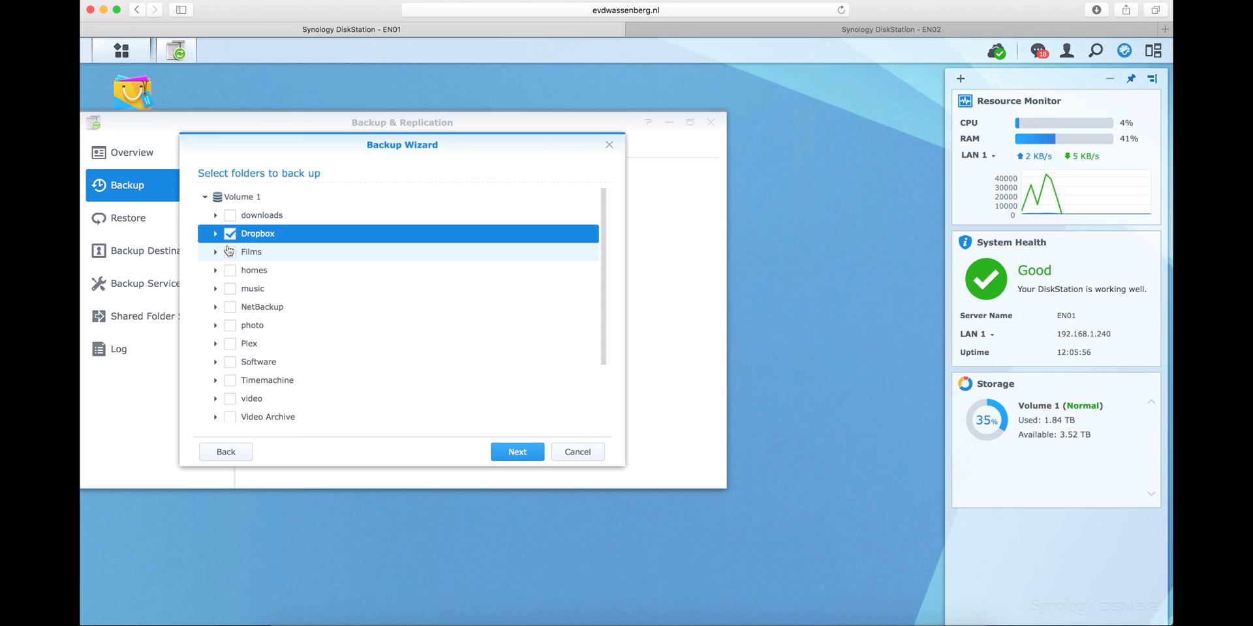
pyautogui.click(229, 252)
pyautogui.click(229, 288)
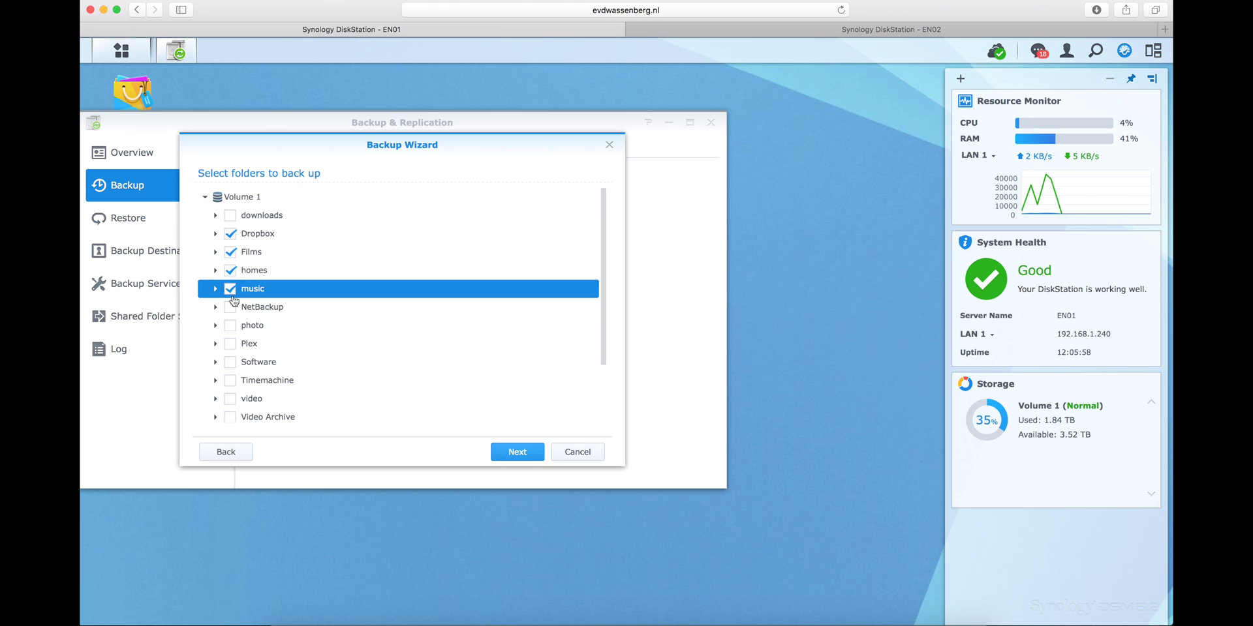
pyautogui.click(229, 325)
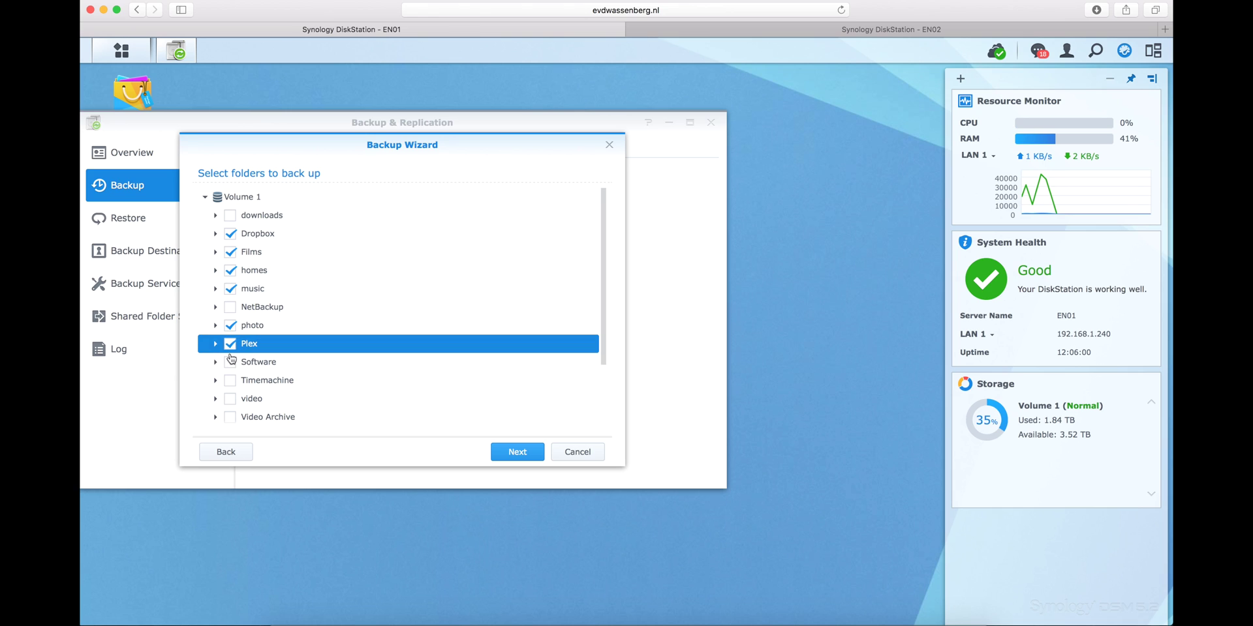
pyautogui.click(230, 361)
pyautogui.scroll(-1, 231, 339)
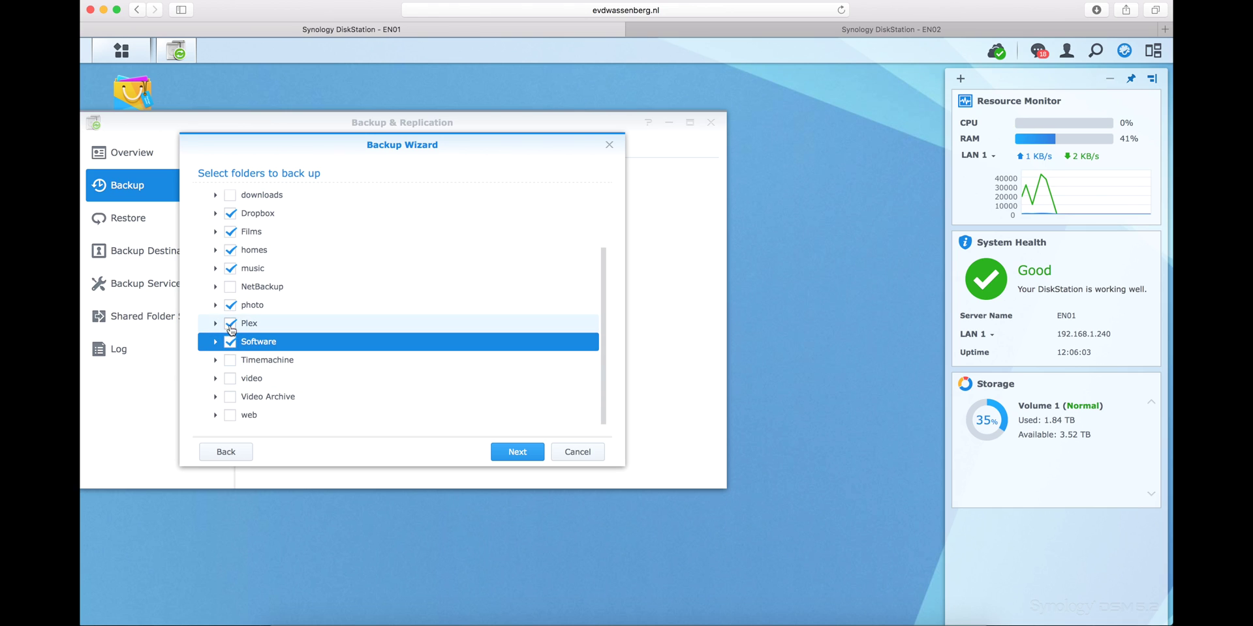
pyautogui.click(230, 324)
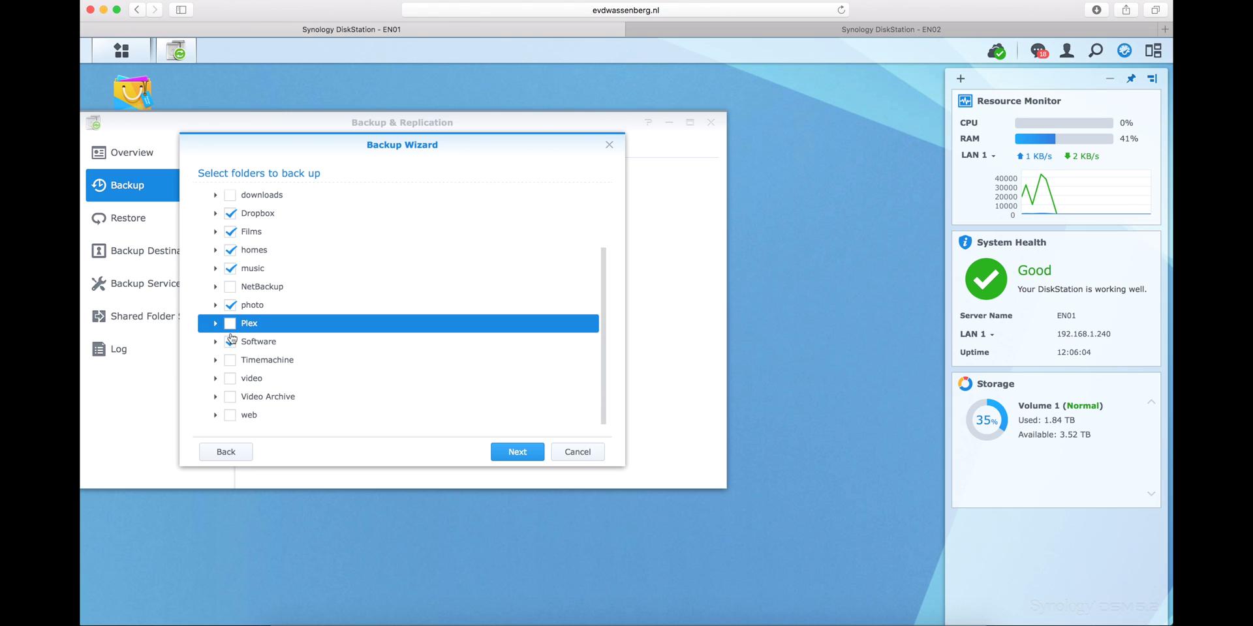
pyautogui.click(229, 361)
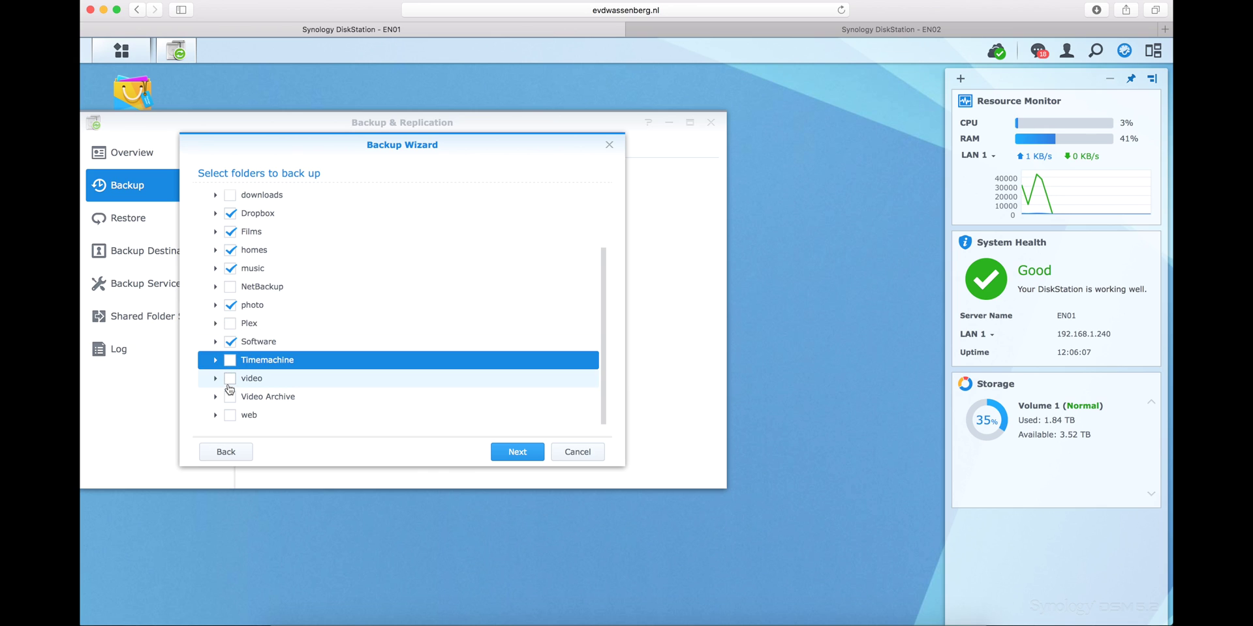
pyautogui.click(229, 380)
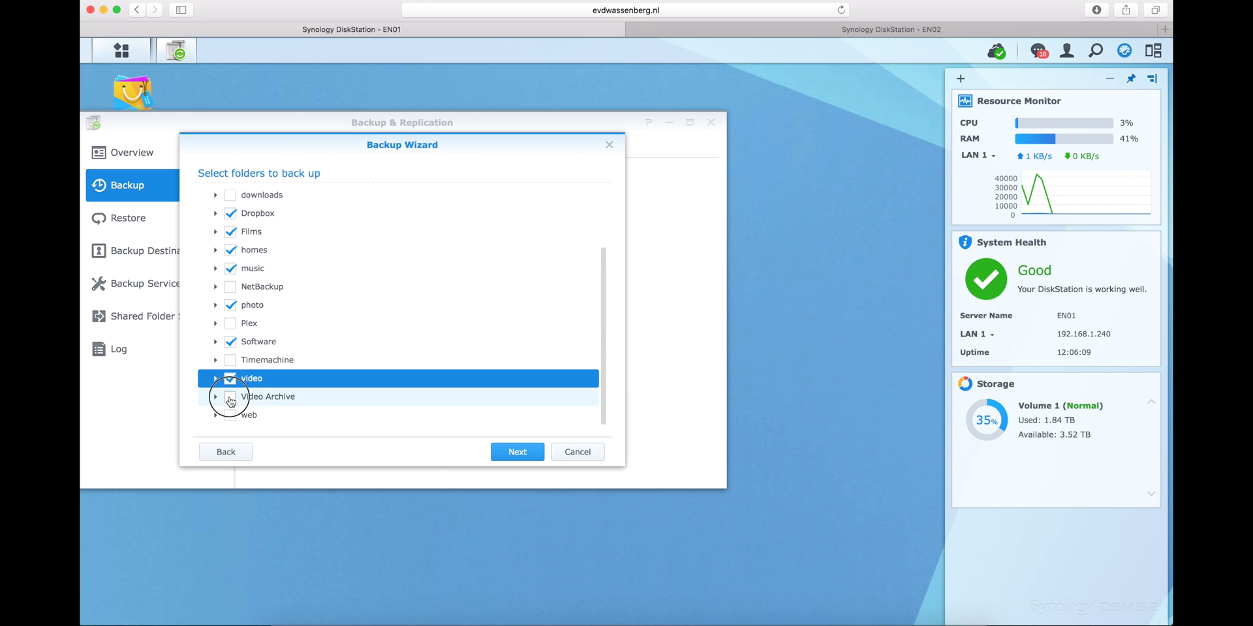
pyautogui.click(231, 397)
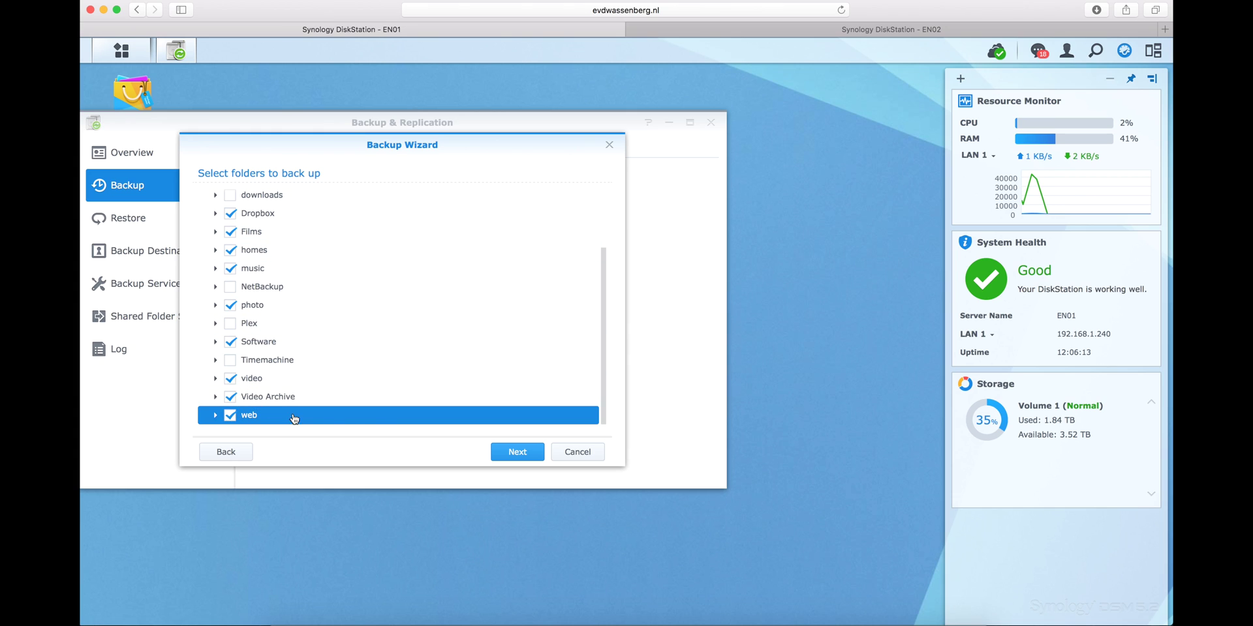
# Step: Select all applications: MariaDB, Note Station, Photo Station and VPN Server
pyautogui.click(518, 454)
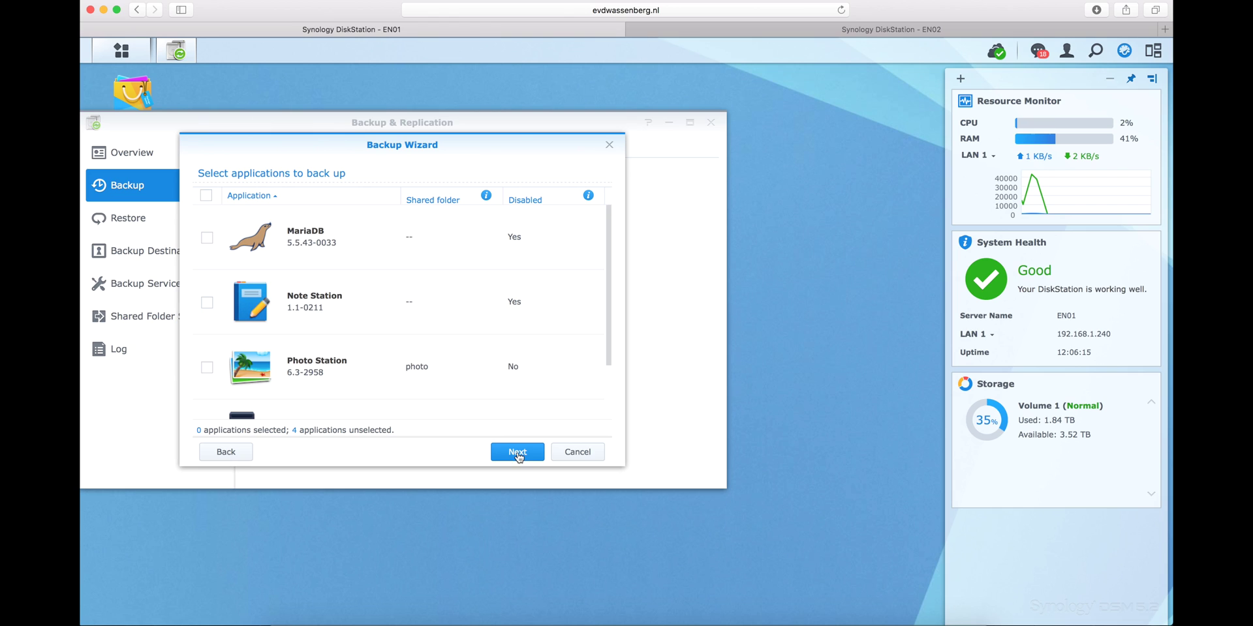
pyautogui.click(206, 194)
pyautogui.scroll(-2, 315, 268)
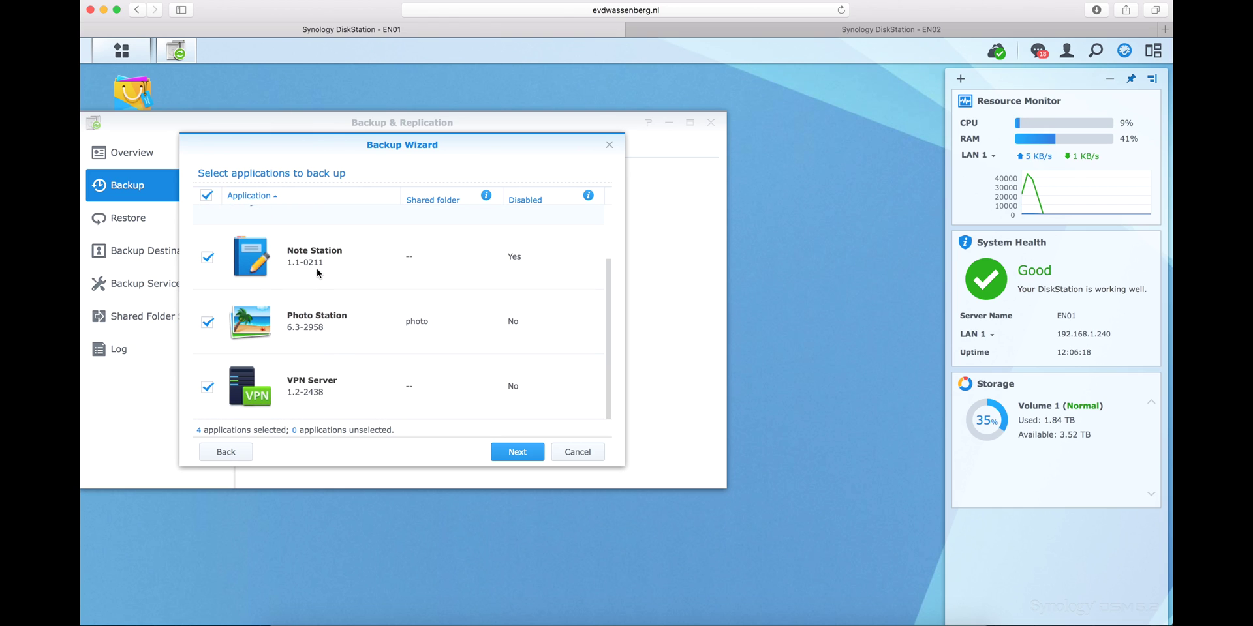
pyautogui.scroll(2, 316, 268)
pyautogui.scroll(-2, 315, 268)
# Step: Rename the backup task to 'Back-up EN01 to EN02 Archive'
pyautogui.click(533, 460)
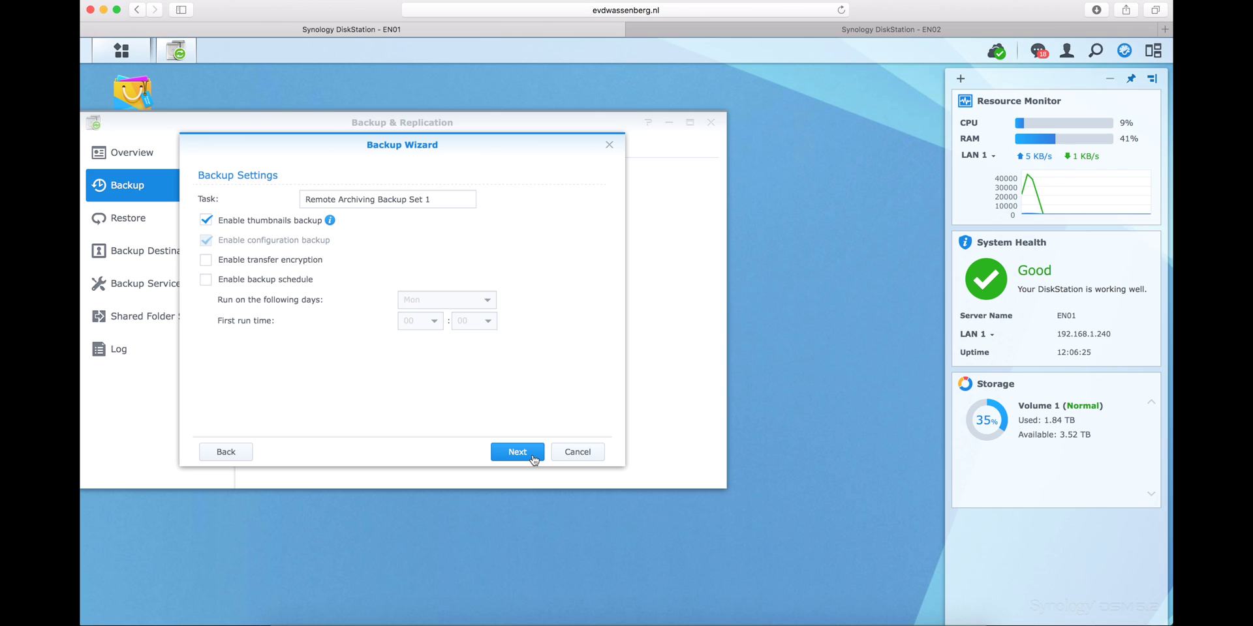
pyautogui.tripleClick(416, 197)
pyautogui.write('Back-up EN01')
pyautogui.press('BackSpace')
pyautogui.press('BackSpace')
pyautogui.write('to EN')
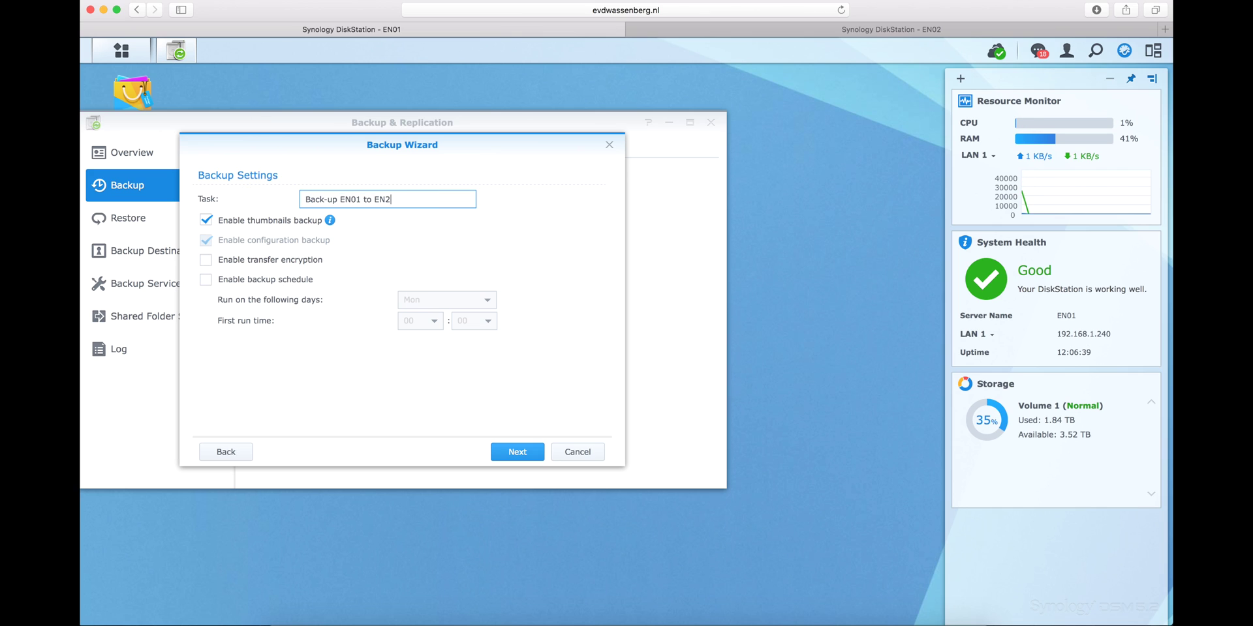
pyautogui.write('02 Archive')
# Step: Enable a daily backup schedule with first run time 08:00
pyautogui.click(258, 279)
pyautogui.click(402, 295)
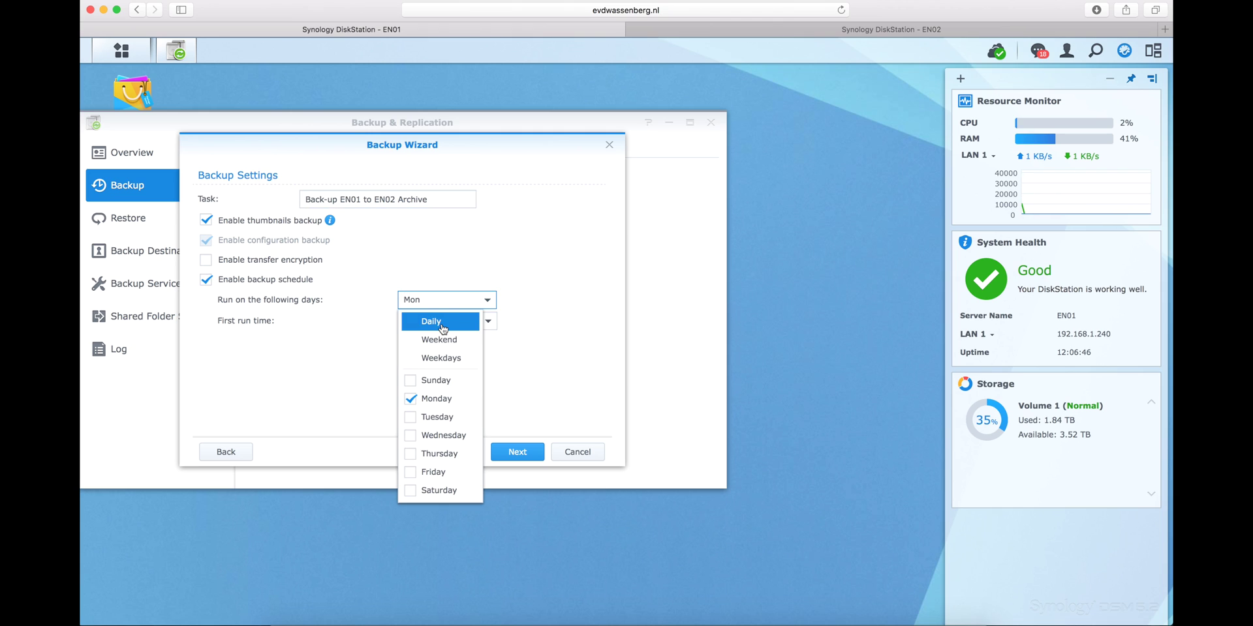
pyautogui.click(421, 321)
pyautogui.click(503, 339)
pyautogui.click(433, 321)
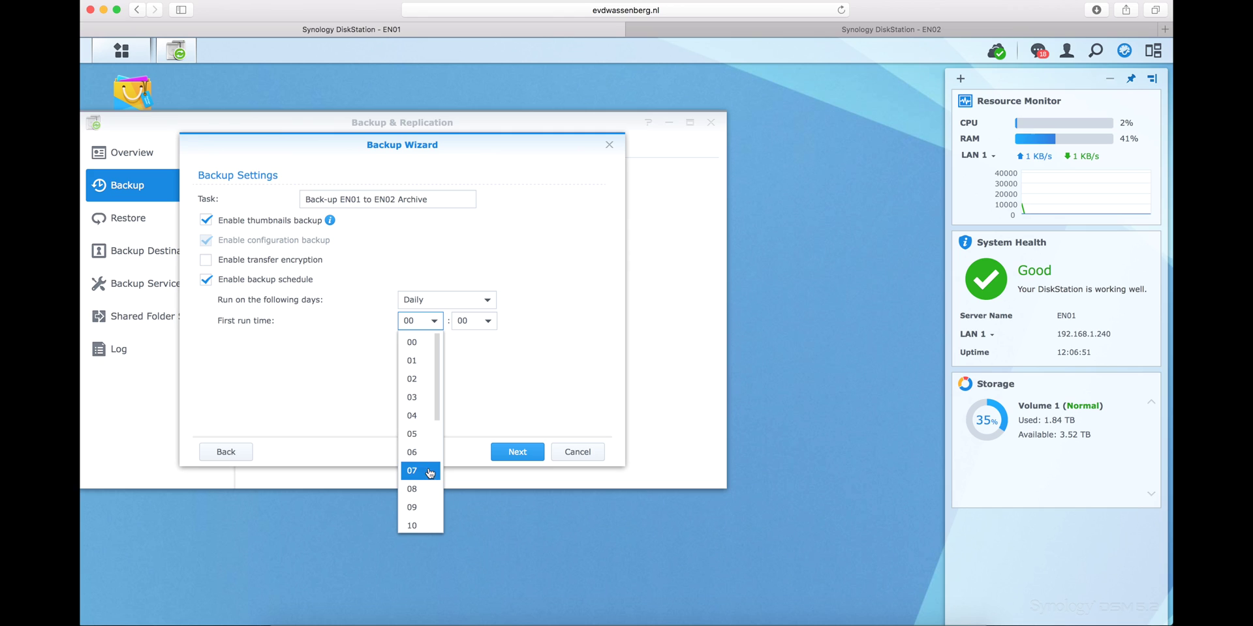
pyautogui.click(418, 489)
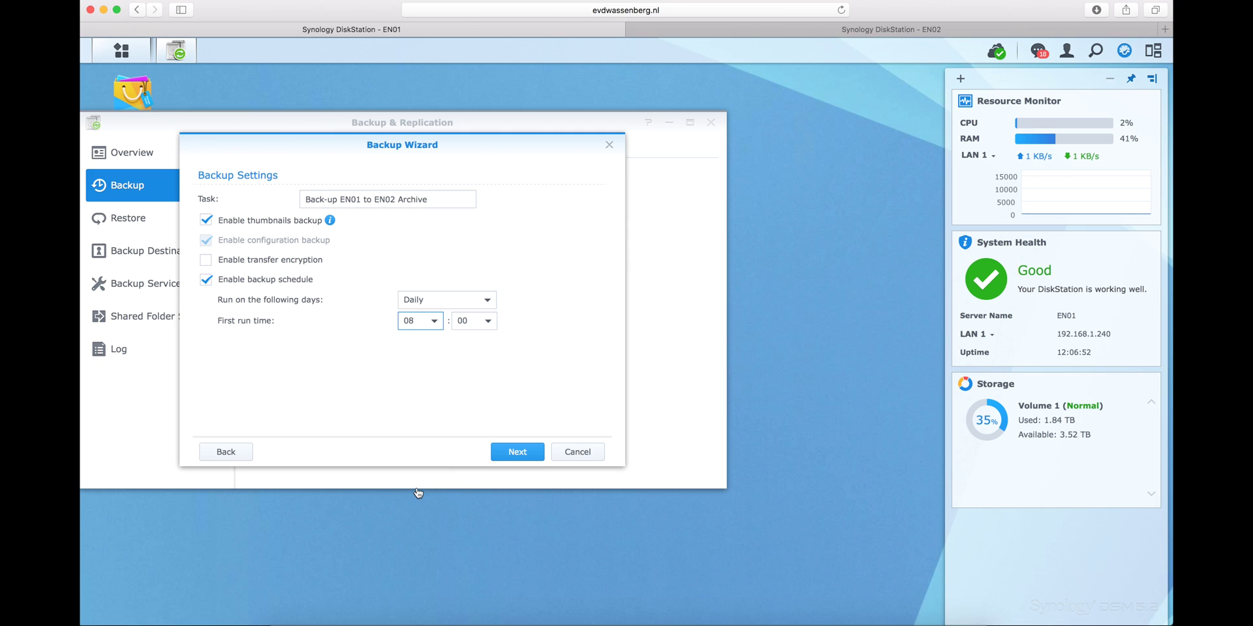
# Step: Enable Smart Recycle rotation keeping 50 versions and apply to create the task
pyautogui.click(518, 452)
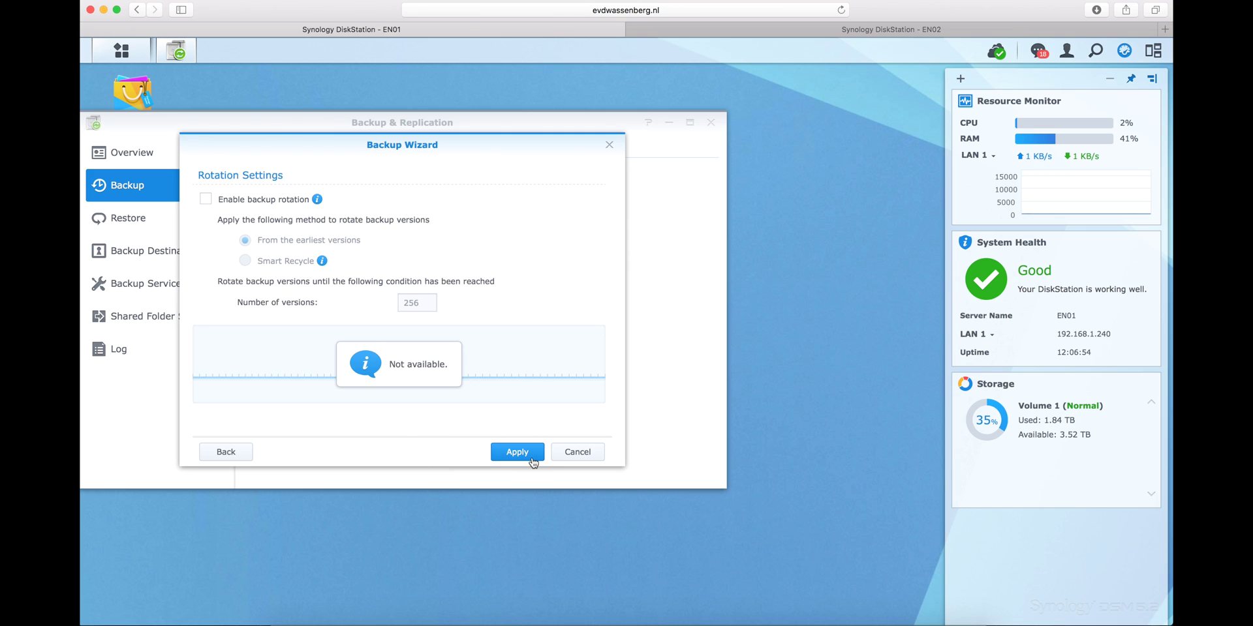
pyautogui.click(242, 199)
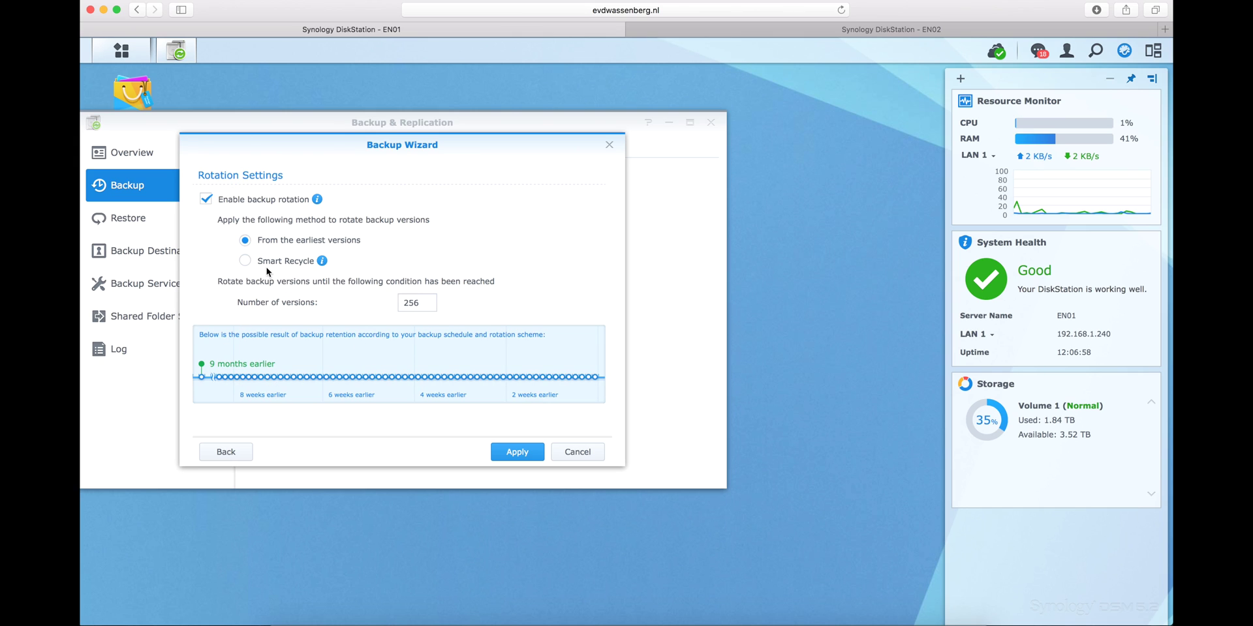
pyautogui.click(245, 261)
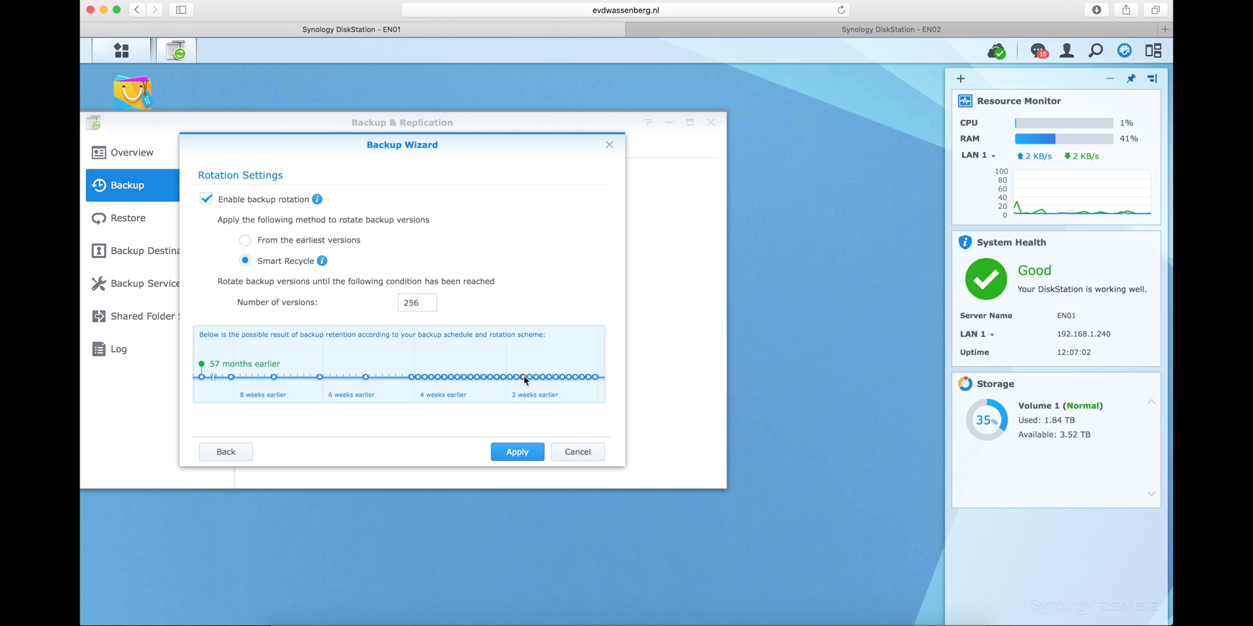
pyautogui.doubleClick(424, 302)
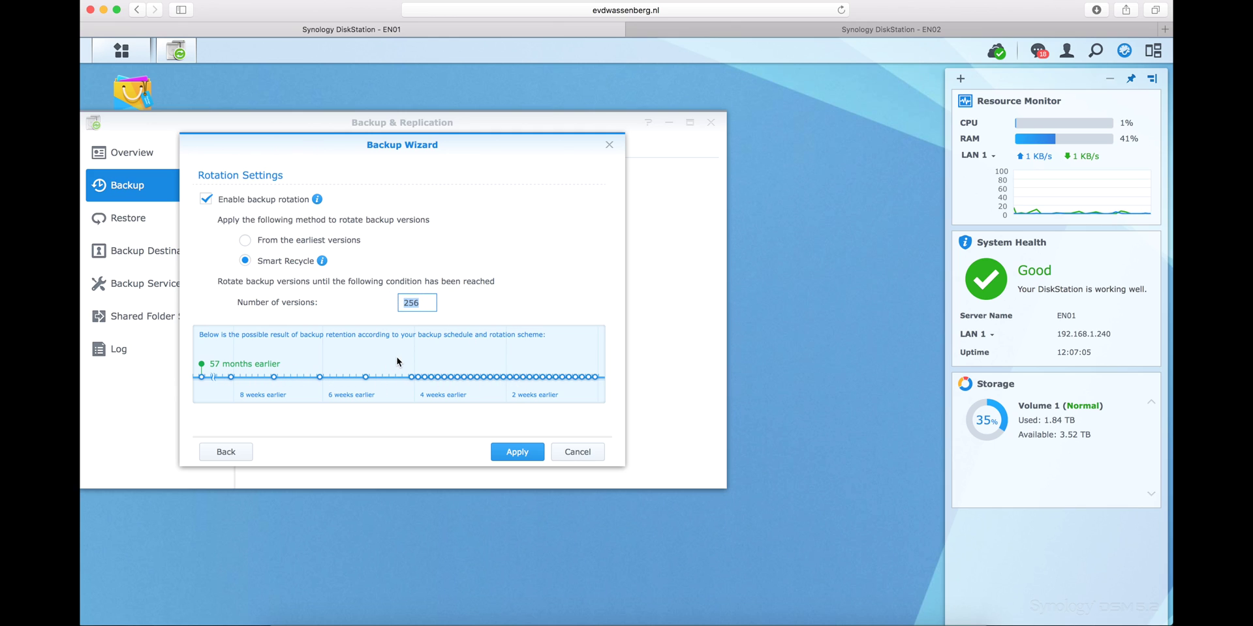
pyautogui.write('50')
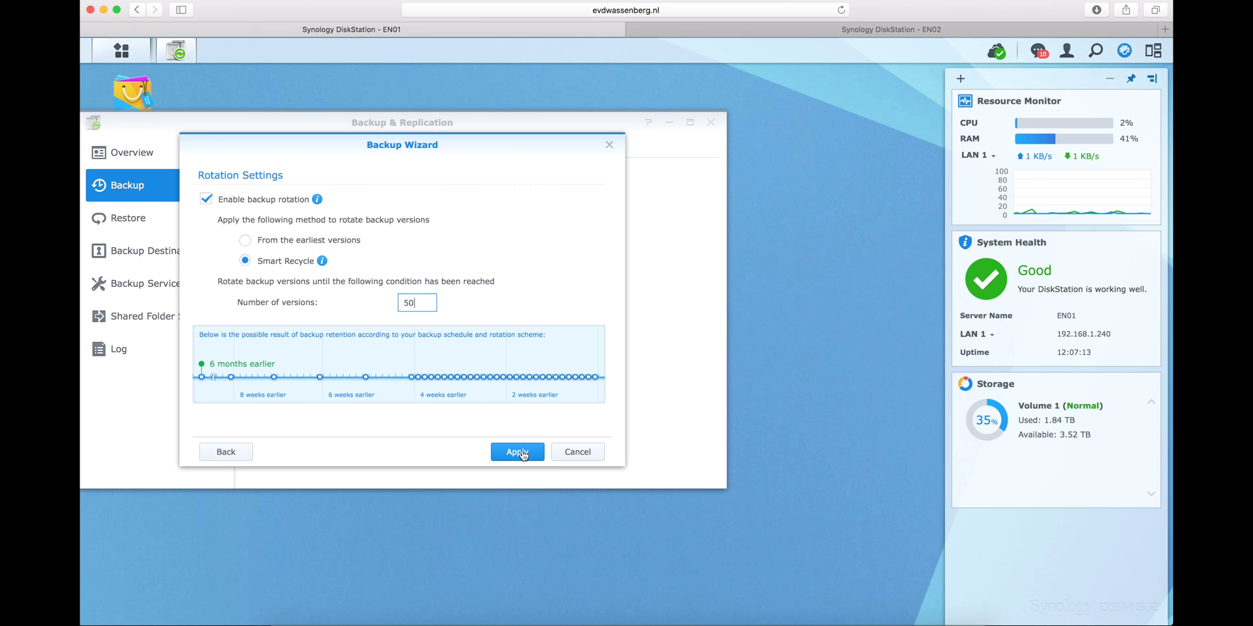
pyautogui.click(522, 454)
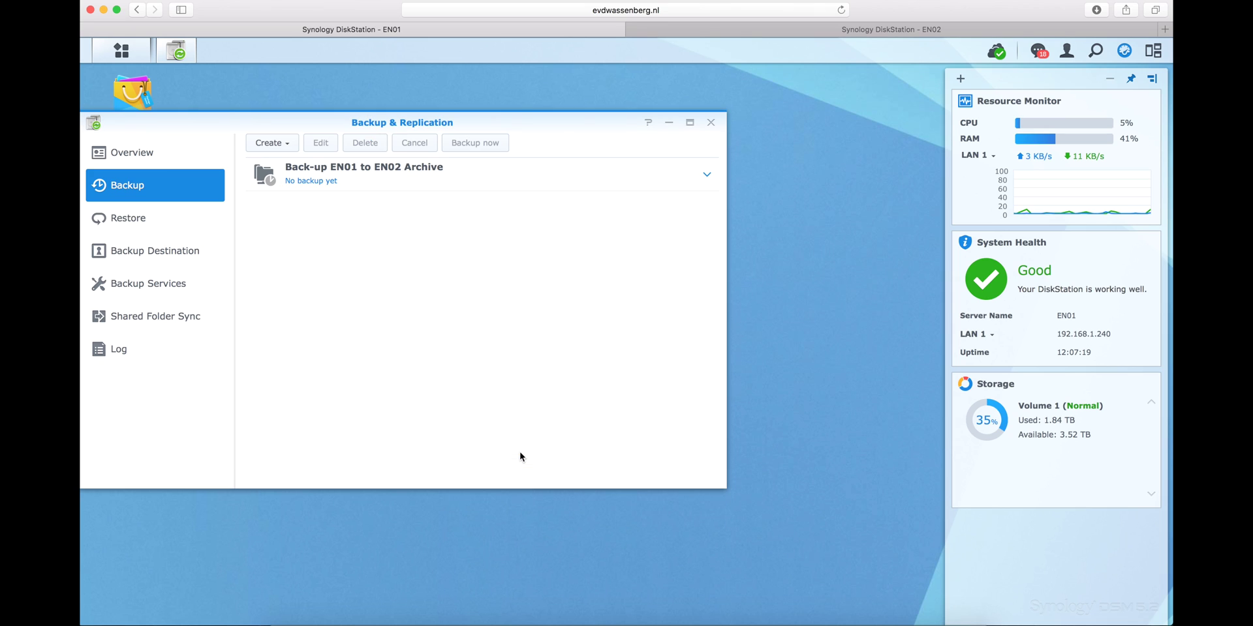
# Step: Expand the Back-up EN01 to EN02 Archive task row to view its details
pyautogui.click(608, 174)
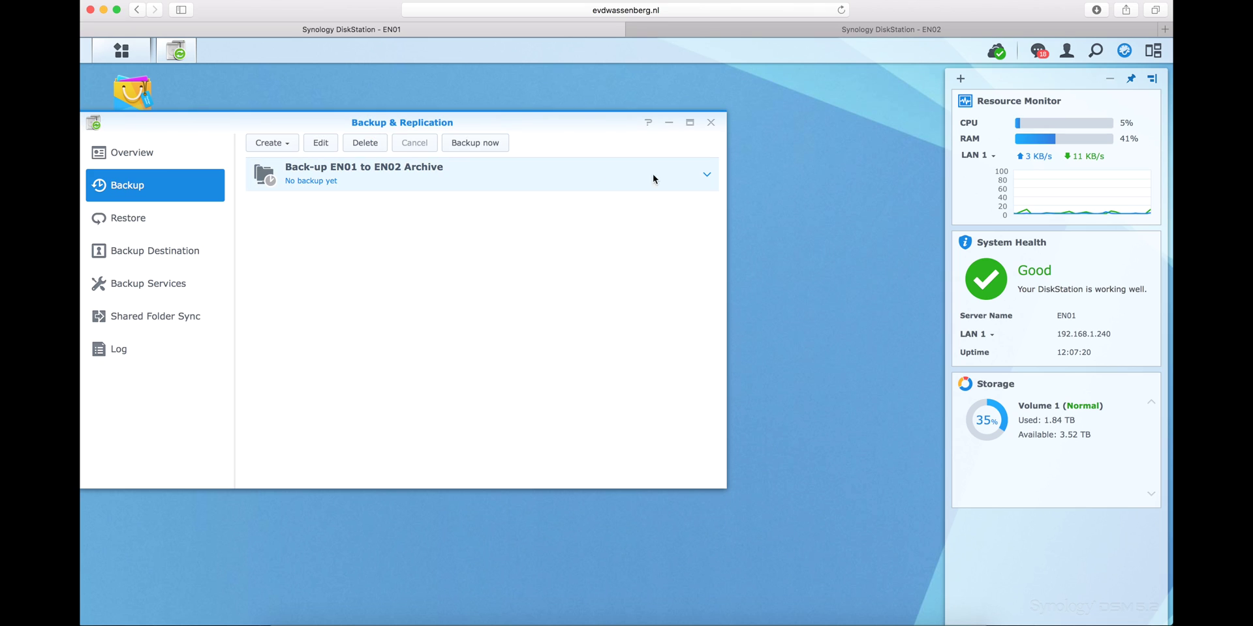
pyautogui.click(706, 174)
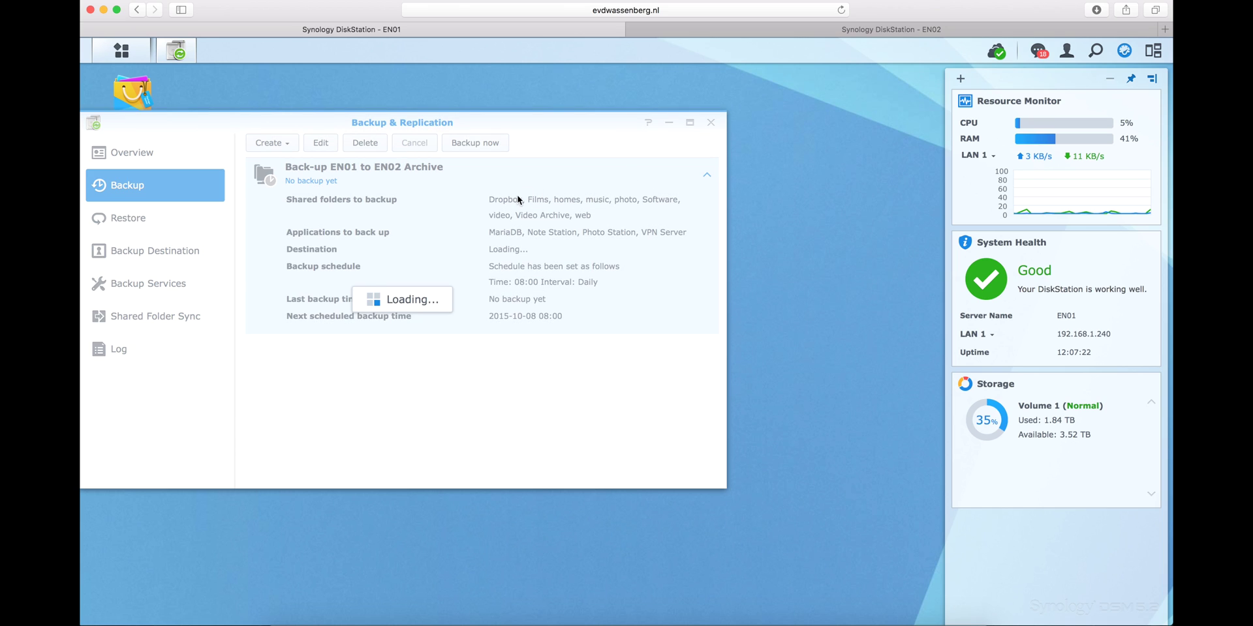